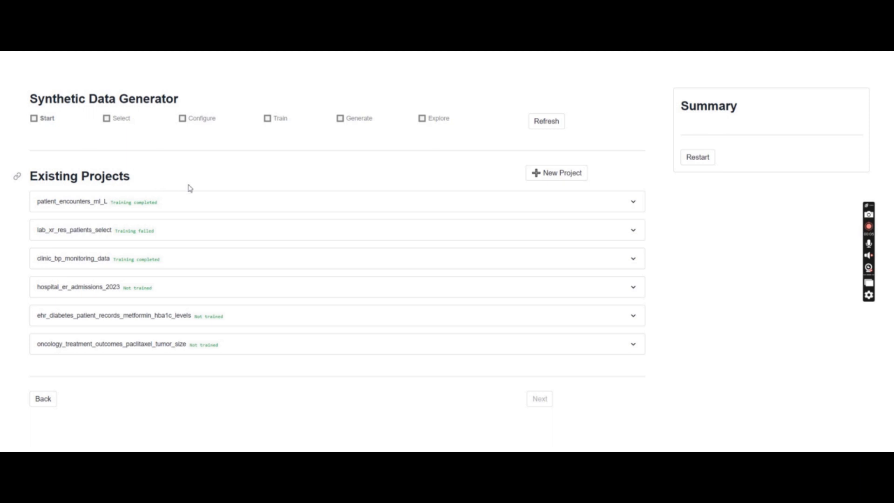
Expand and collapse the patient_encounters_ml_L project to view its details.
left_click(181, 201)
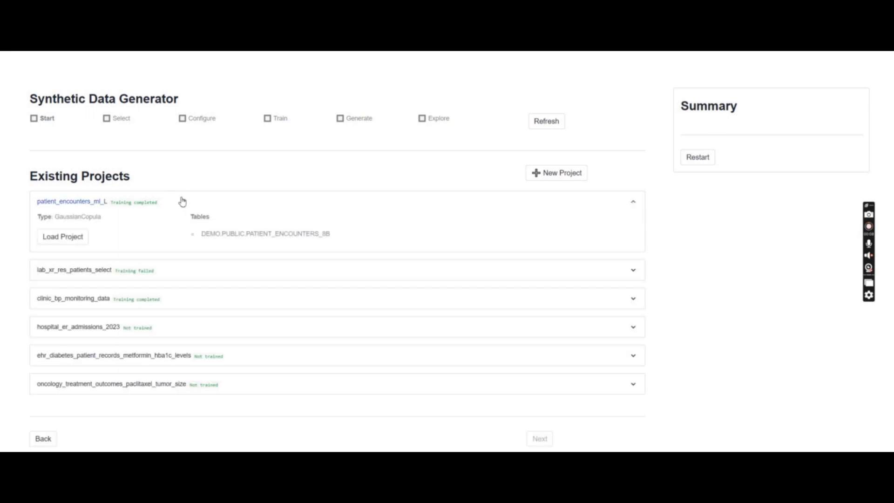
left_click(253, 206)
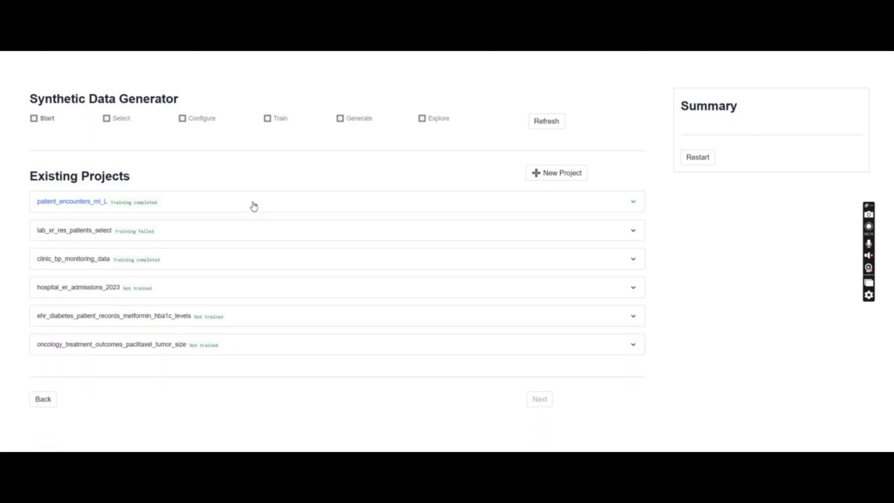
Create a new project named DIABETES_CLASSIFICATION.
left_click(558, 175)
left_click(68, 220)
type("DIABETES_CLASSIFICATION")
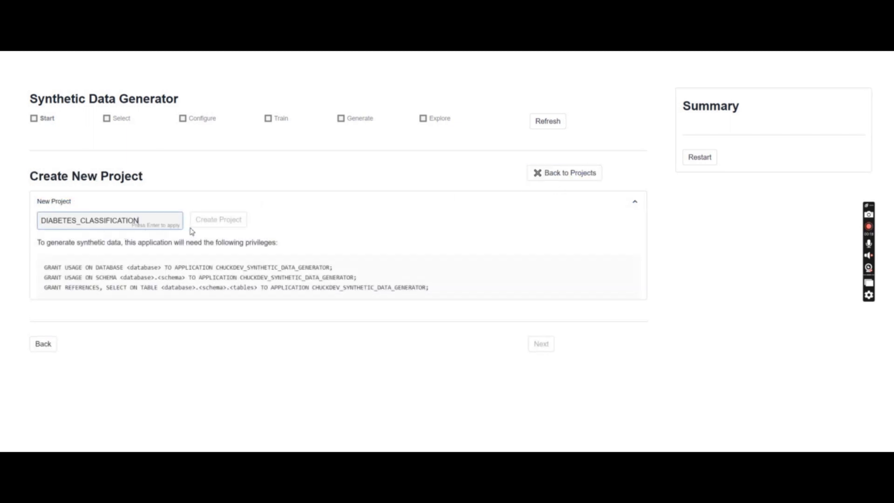
left_click(227, 220)
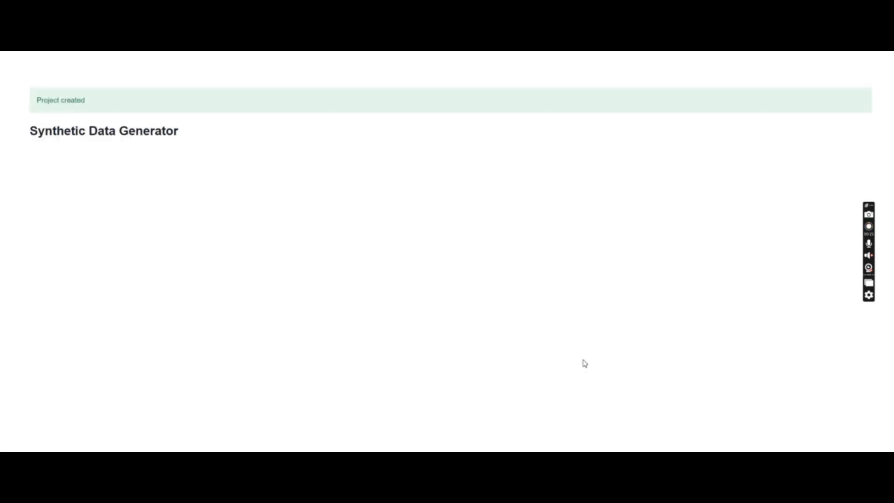
Select the DEMO database, SINGLE schema and DIABETES_CLASSIFICATION_W_IDENTIFIERS table as the data source.
scroll(692, 382, "down", 3)
left_click(540, 384)
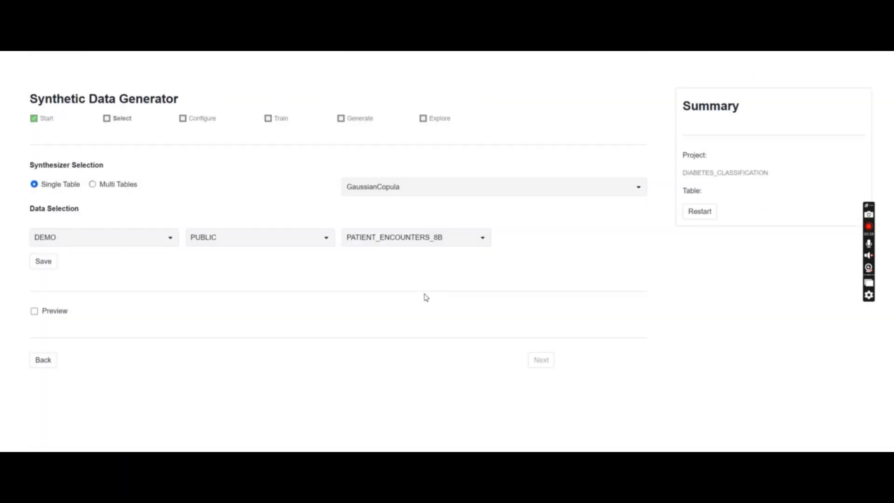
left_click(123, 240)
left_click(100, 254)
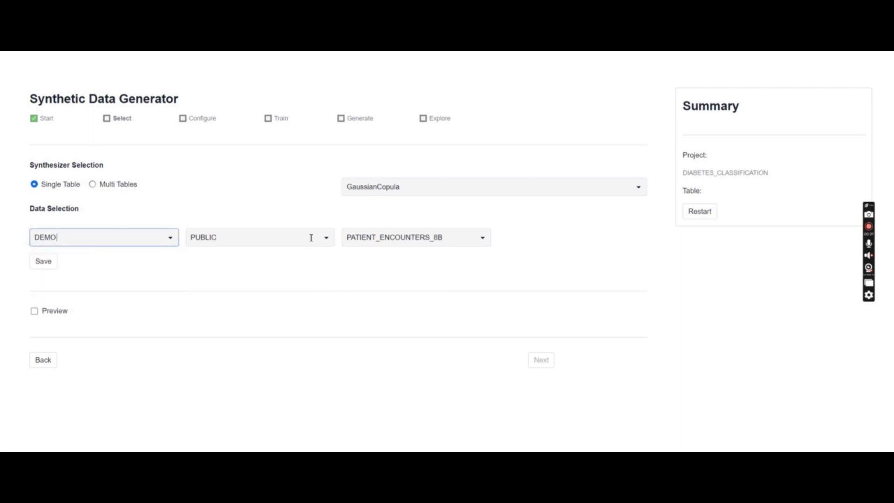
left_click(271, 238)
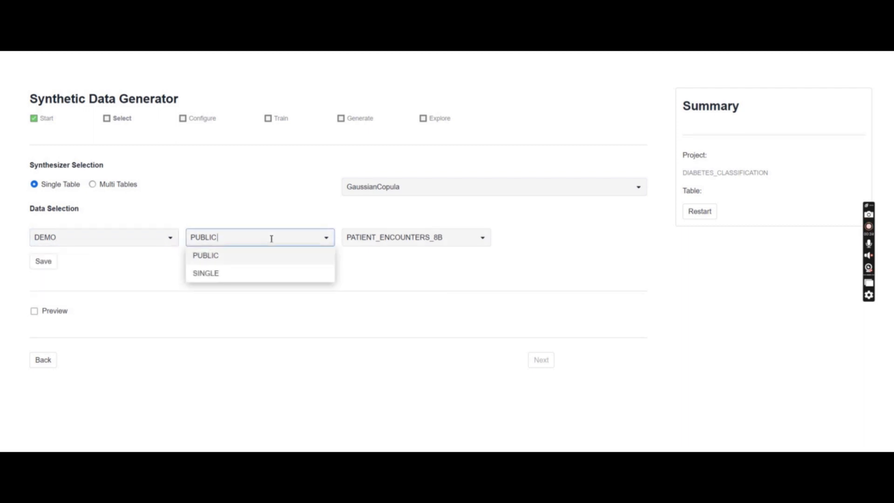
left_click(214, 271)
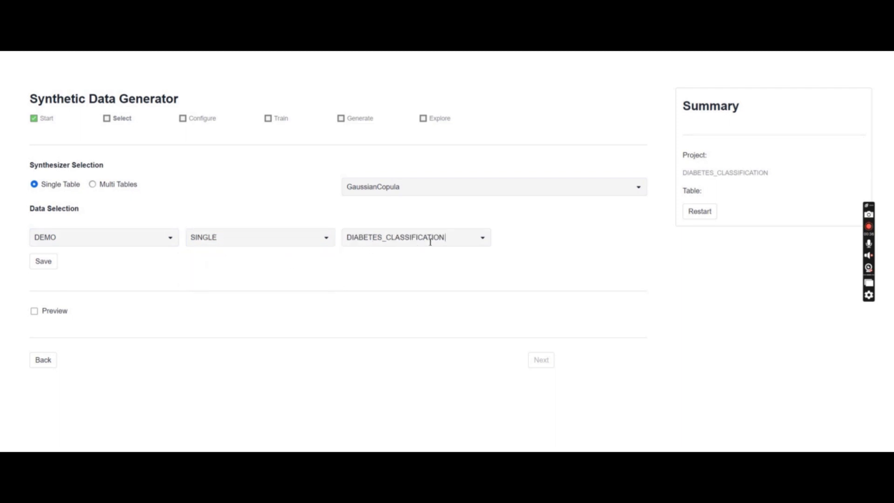
left_click(404, 242)
left_click(398, 272)
Keep the GaussianCopula single-table synthesizer, save the table selection and continue to the Configure step.
left_click(376, 186)
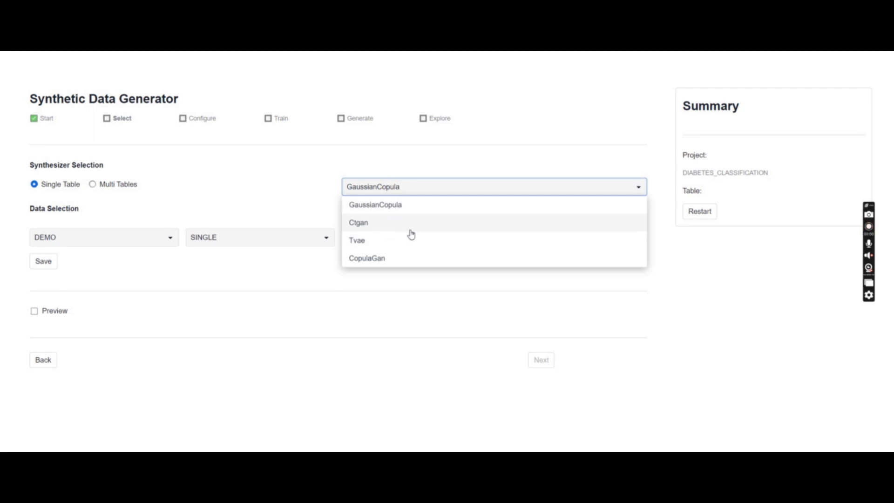
left_click(655, 306)
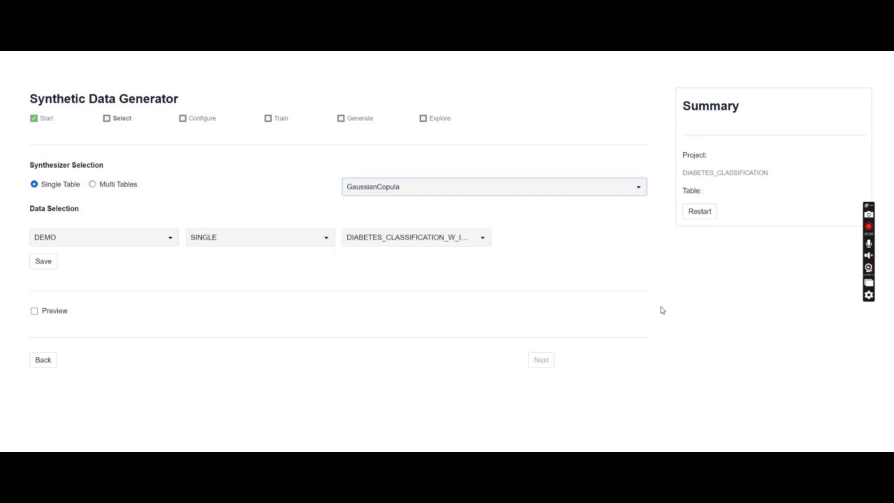
left_click(35, 270)
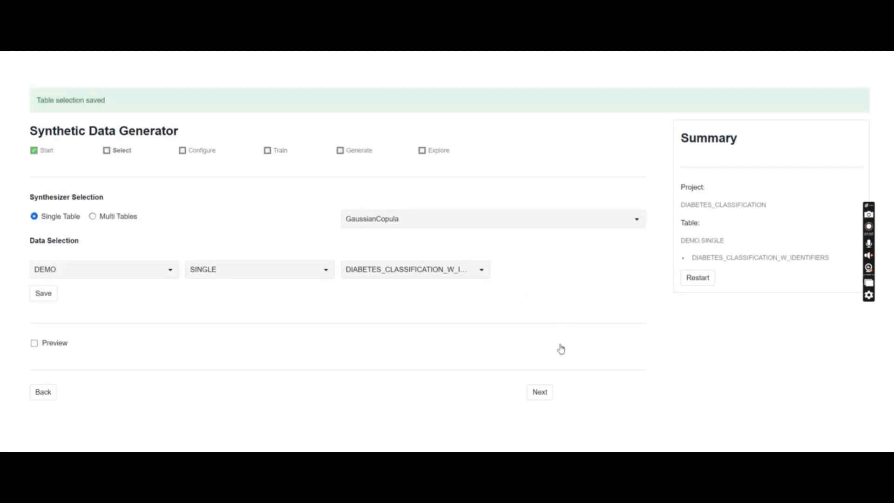
left_click(539, 392)
left_click(80, 165)
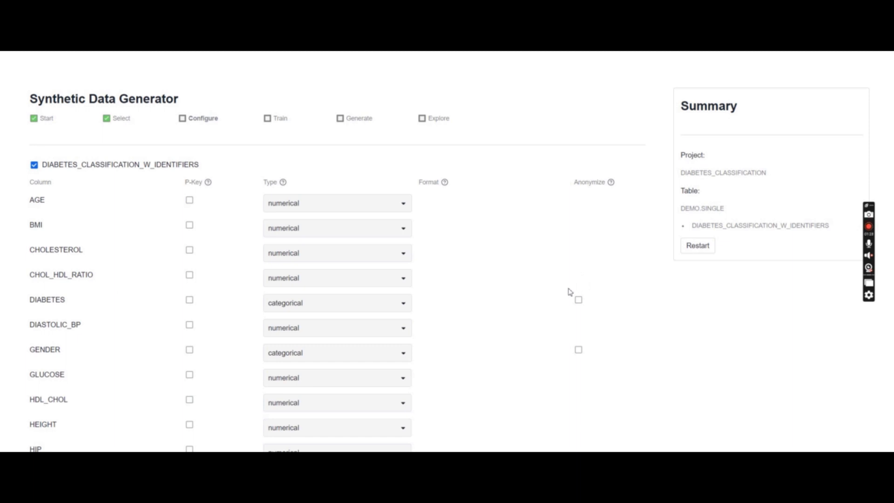
Enable anonymization for PATIENT_ADDRESS with PII category address and PII type address.
scroll(517, 298, "down", 2)
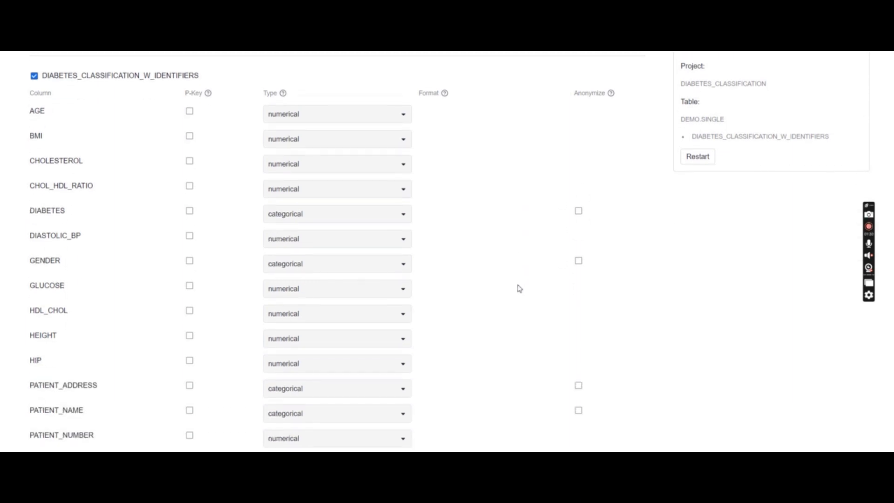
scroll(521, 315, "down", 1)
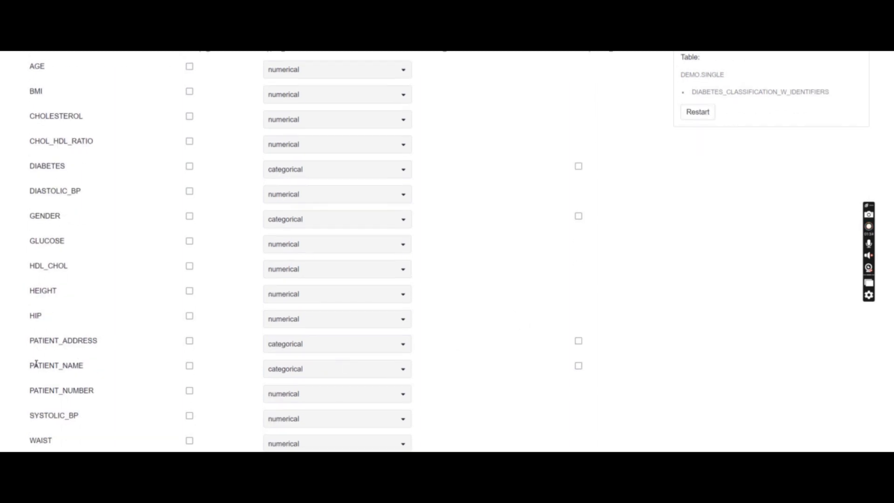
left_click(577, 342)
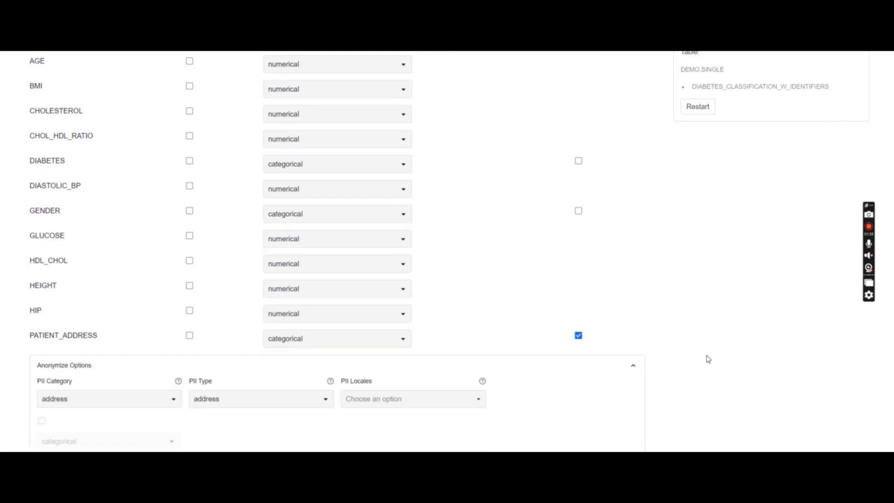
scroll(470, 347, "down", 1)
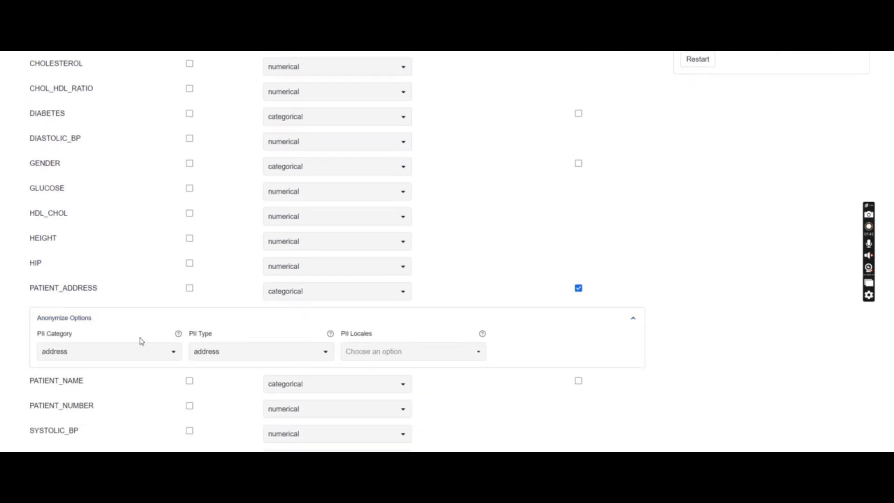
left_click(153, 348)
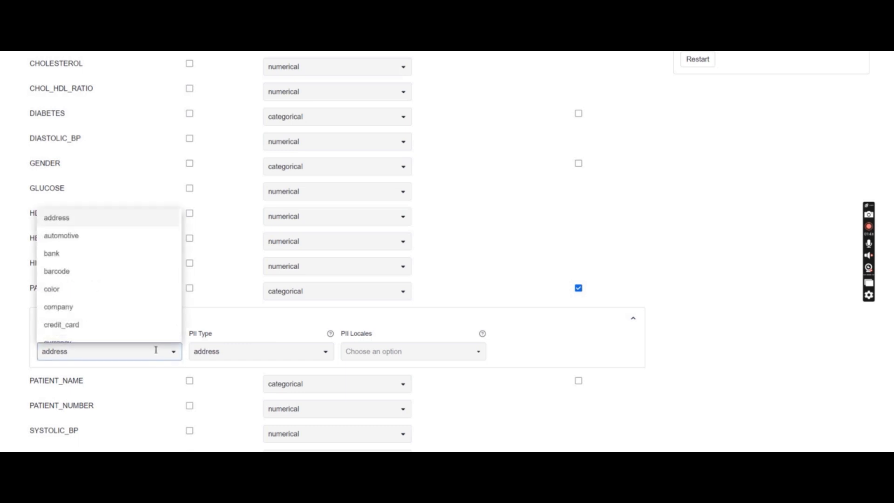
left_click(158, 351)
left_click(158, 353)
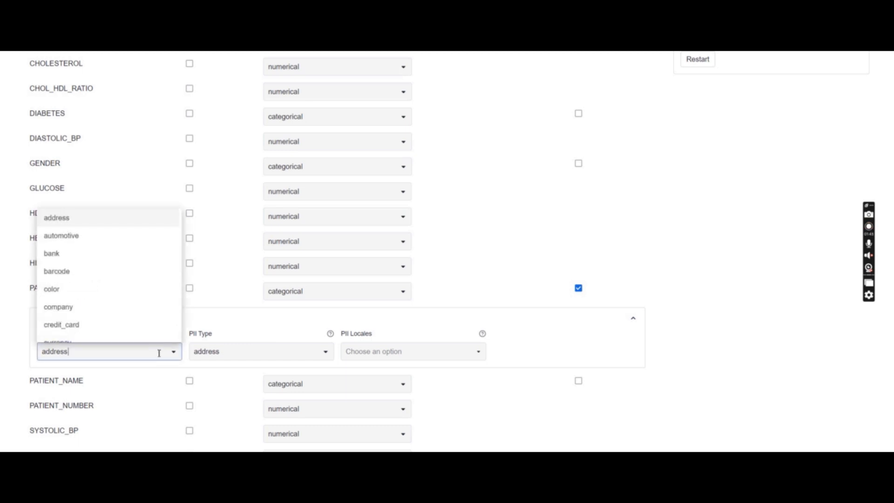
left_click(247, 352)
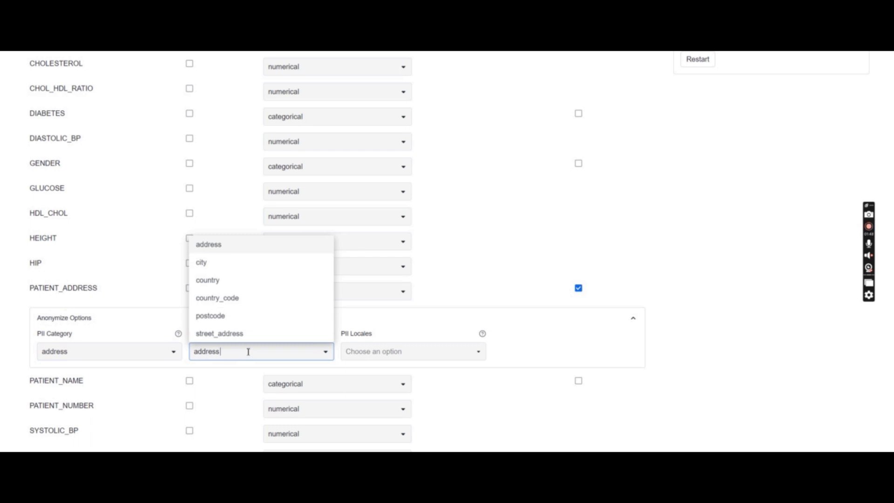
left_click(214, 245)
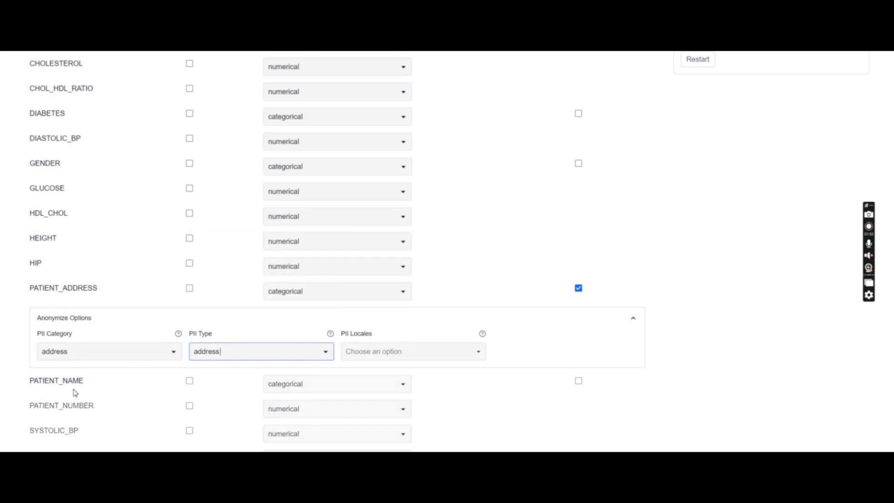
Enable anonymization for PATIENT_NAME with PII category person and PII type name.
left_click(579, 382)
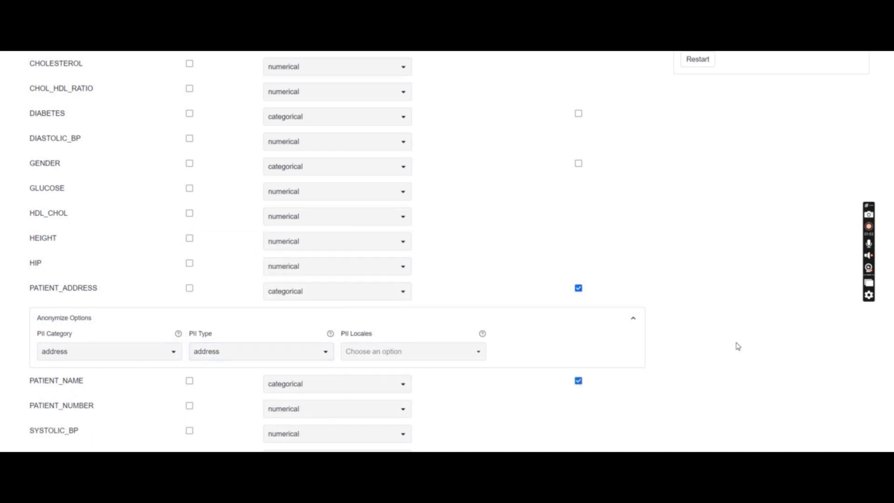
scroll(680, 292, "down", 2)
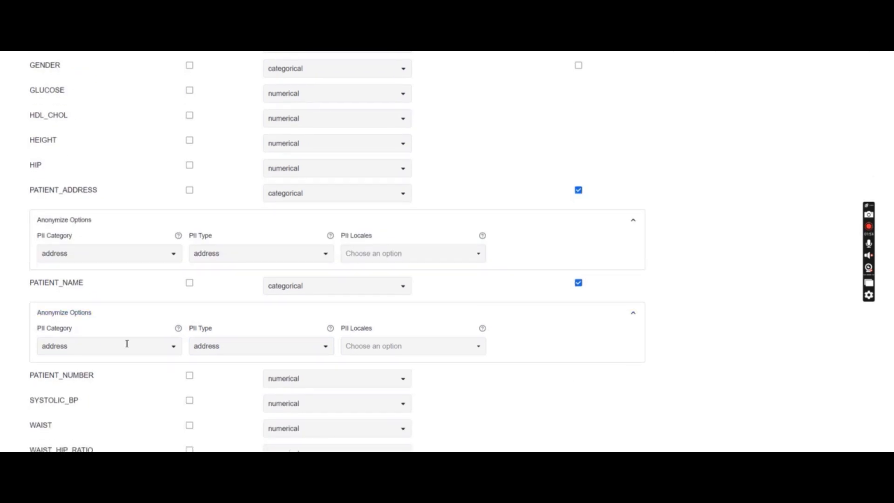
left_click(127, 346)
scroll(114, 279, "down", 4)
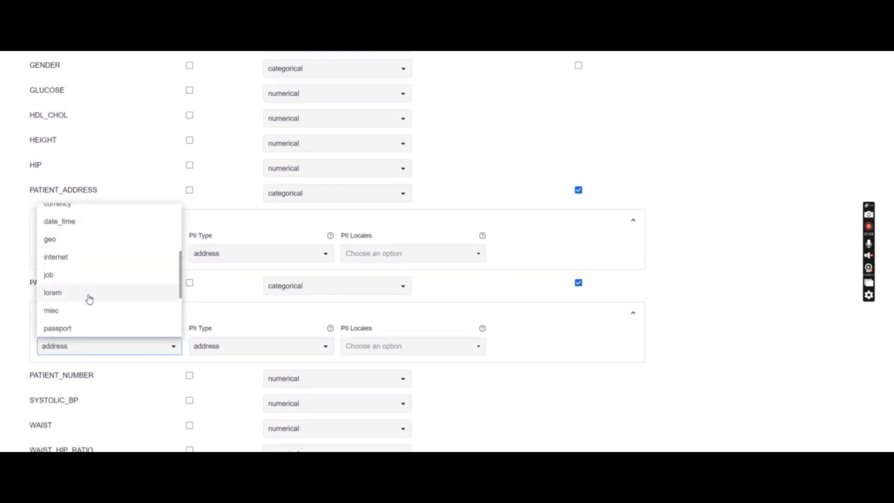
scroll(75, 309, "down", 2)
left_click(71, 307)
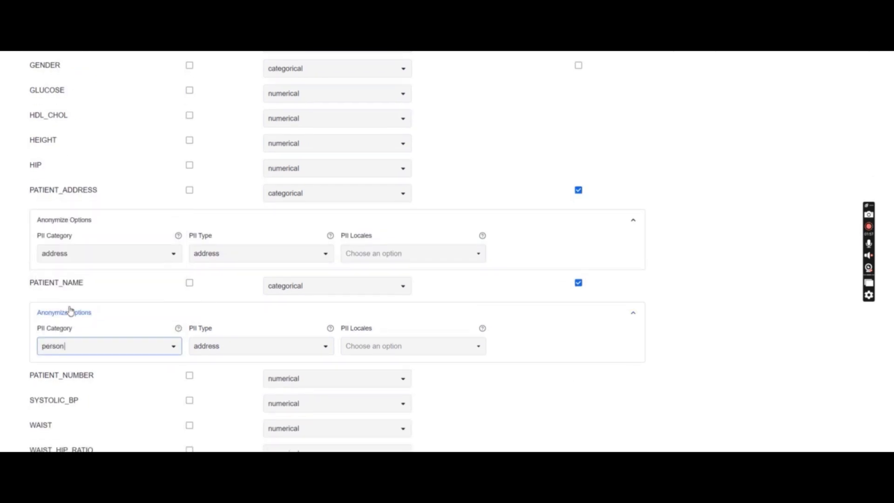
left_click(242, 347)
scroll(259, 280, "down", 2)
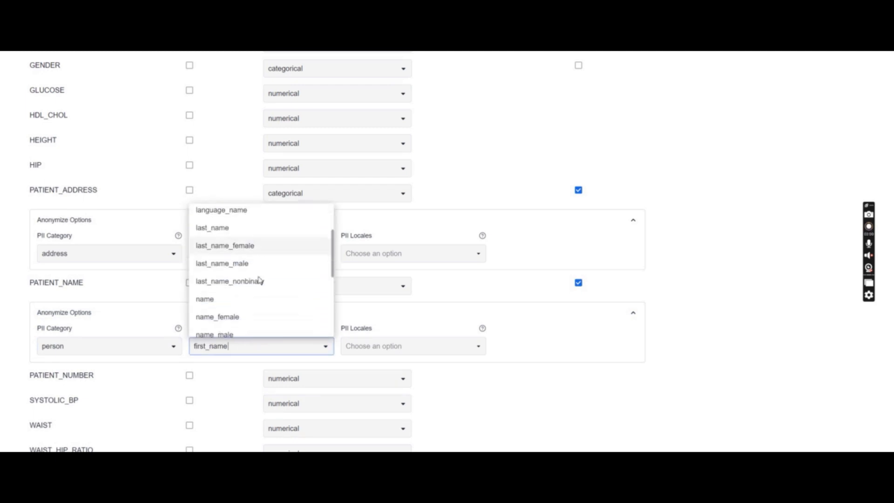
left_click(218, 289)
scroll(703, 331, "down", 2)
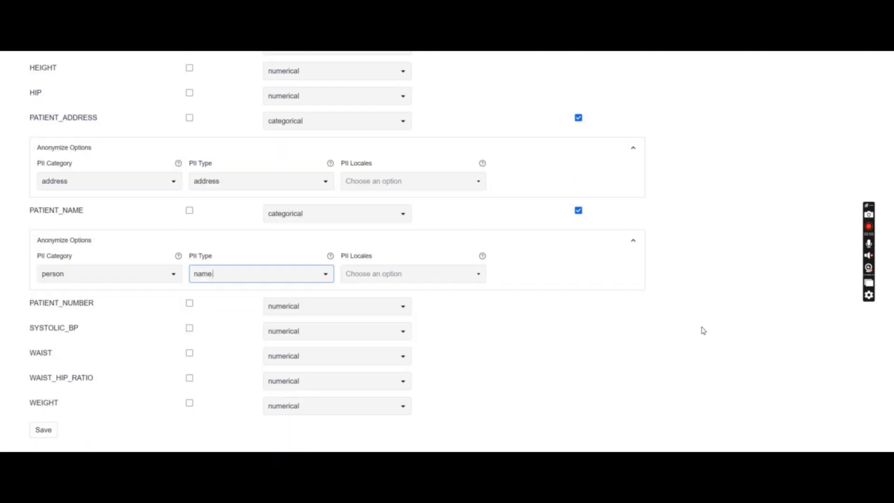
Mark PATIENT_NUMBER as the primary key and set its type to id.
scroll(703, 331, "down", 2)
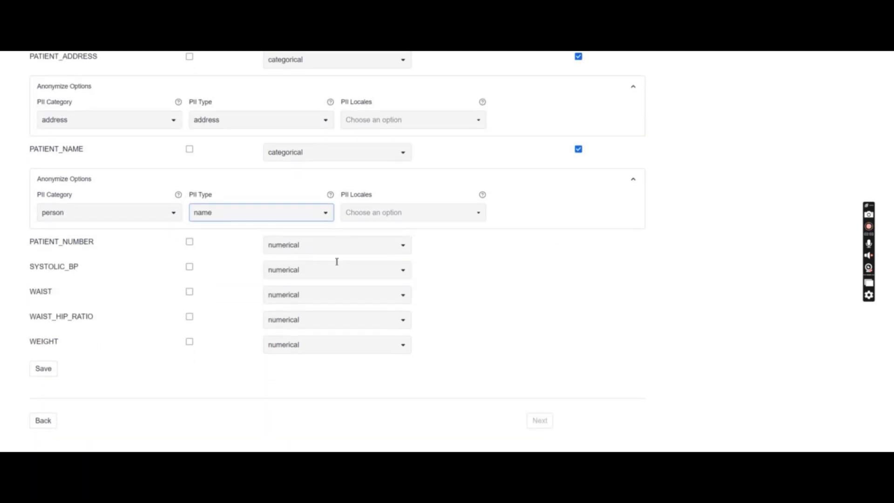
left_click(231, 252)
scroll(205, 233, "up", 8)
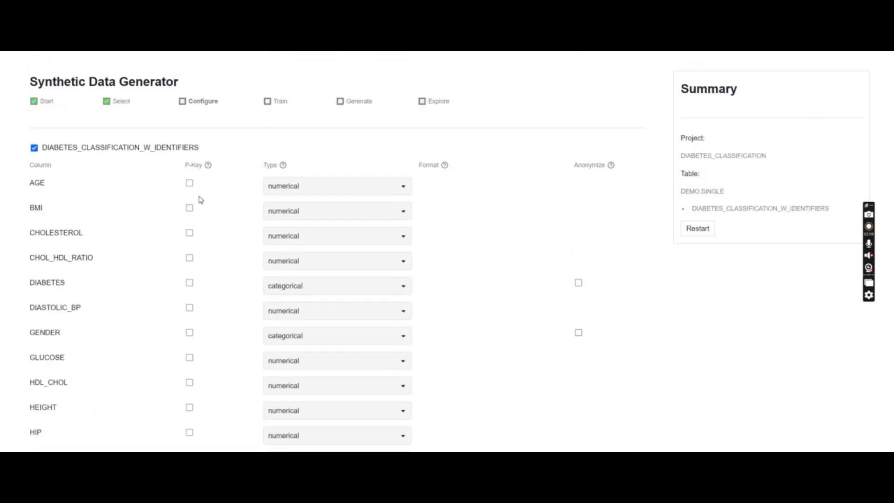
scroll(200, 200, "down", 6)
left_click(190, 331)
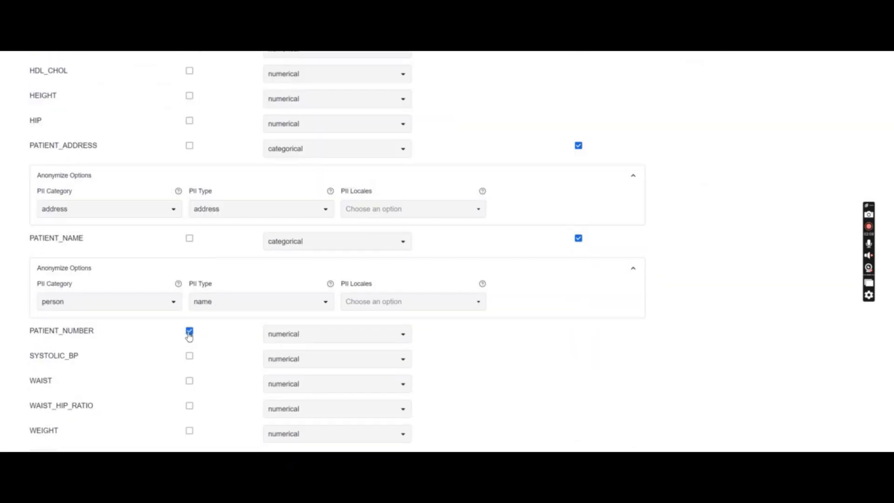
left_click(382, 338)
left_click(284, 424)
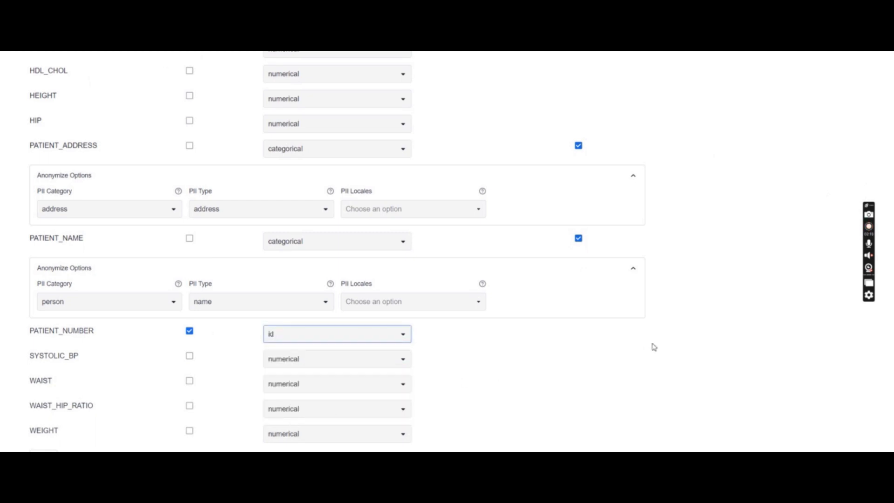
Save the column metadata and continue to the Train step.
scroll(713, 326, "down", 3)
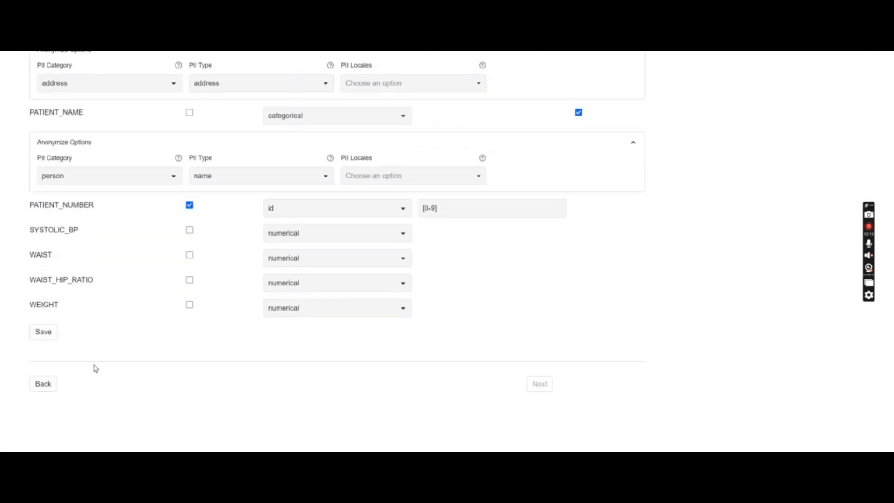
left_click(44, 337)
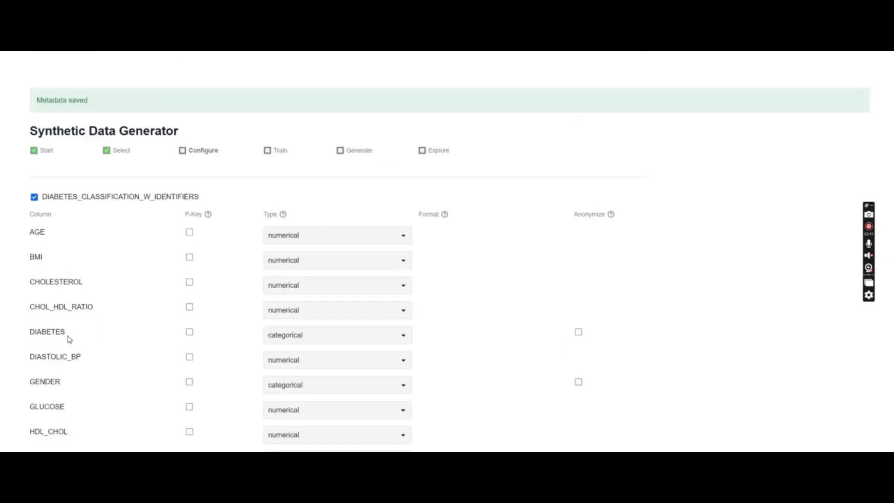
scroll(550, 309, "down", 9)
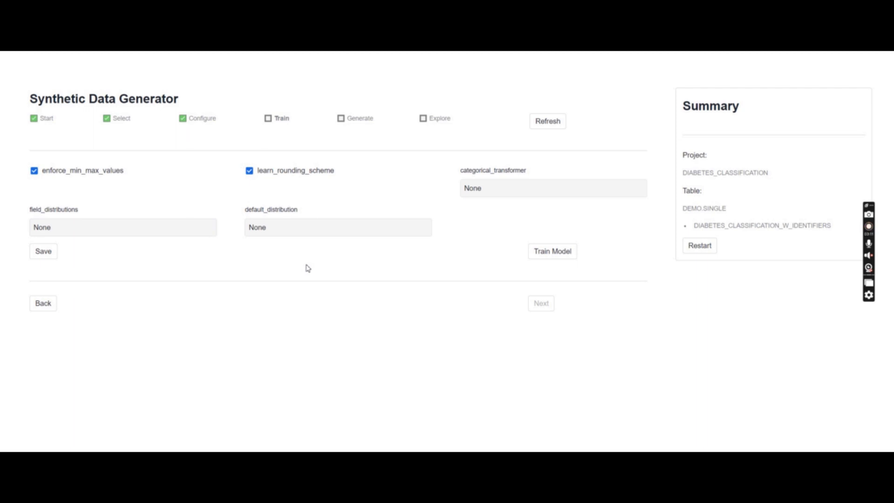
Start training the model and refresh to check its progress.
left_click(556, 250)
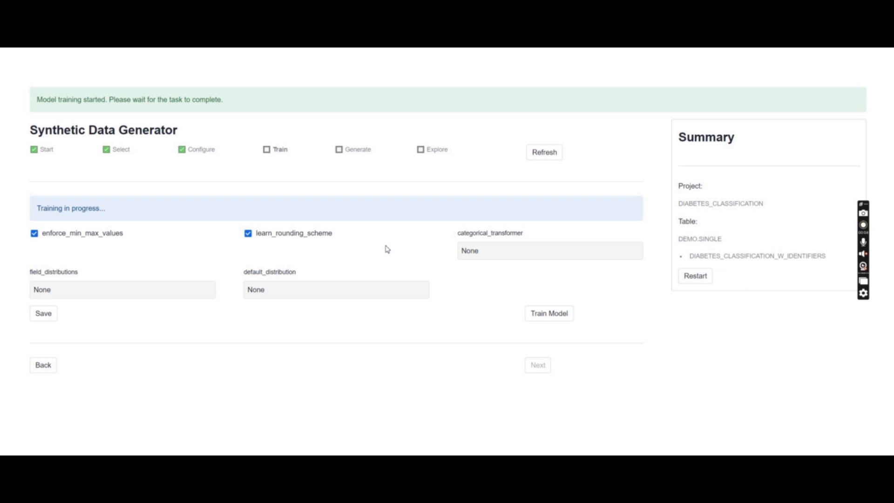
left_click(544, 153)
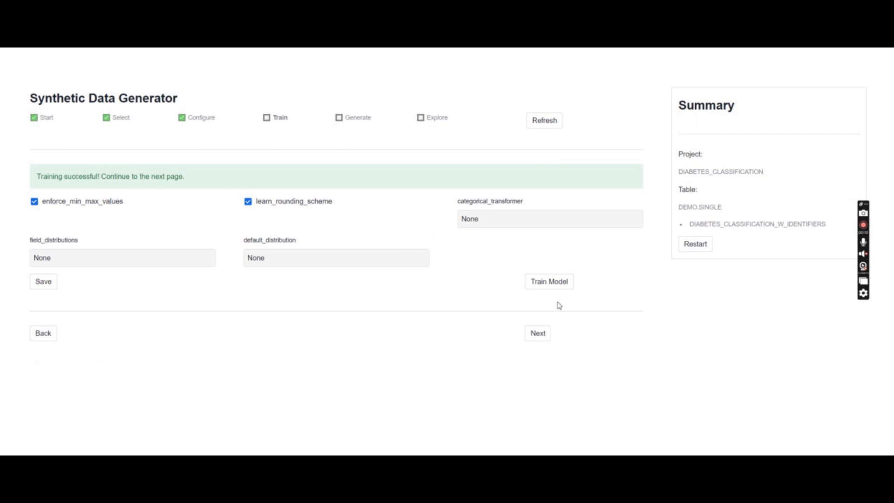
Continue to the Generate step and generate 500 rows of synthetic data.
left_click(537, 334)
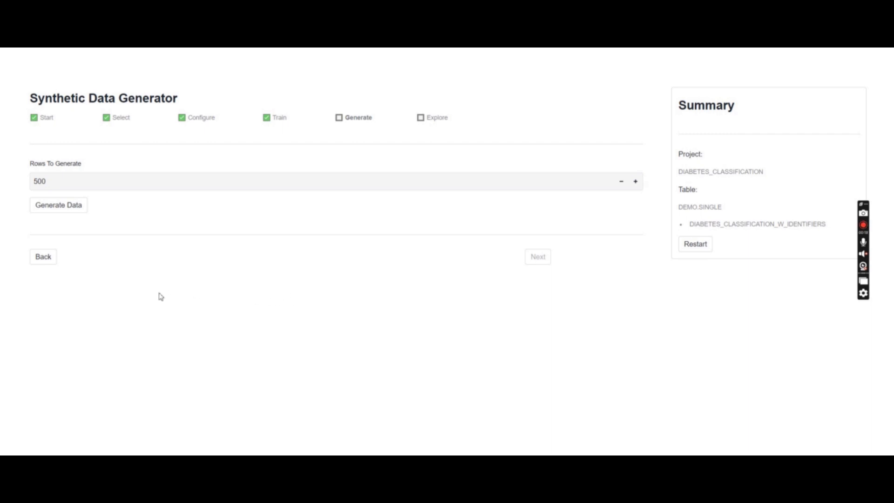
left_click(62, 180)
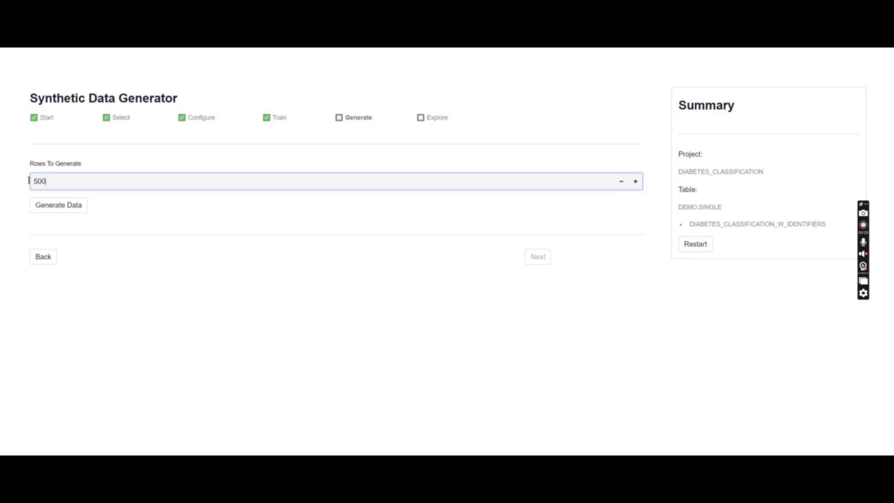
double_click(42, 181)
left_click(84, 211)
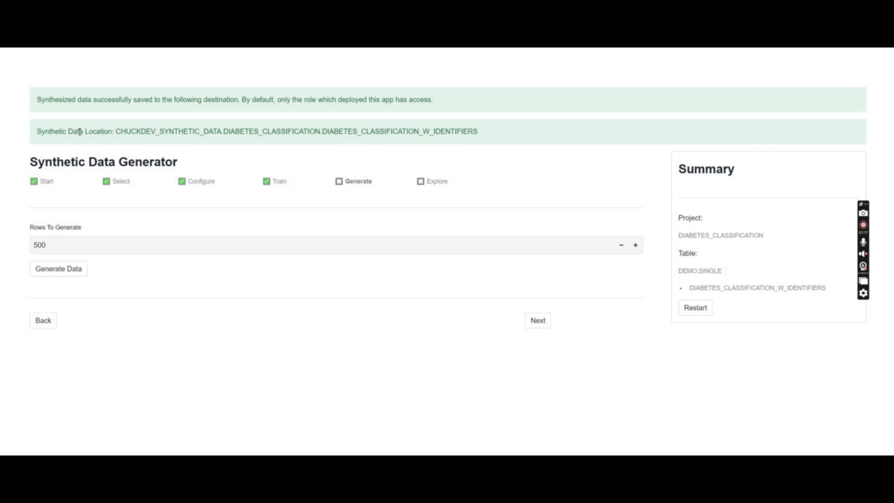
Highlight the synthetic data location path and continue to the Explore step.
left_click_drag(154, 134, 377, 131)
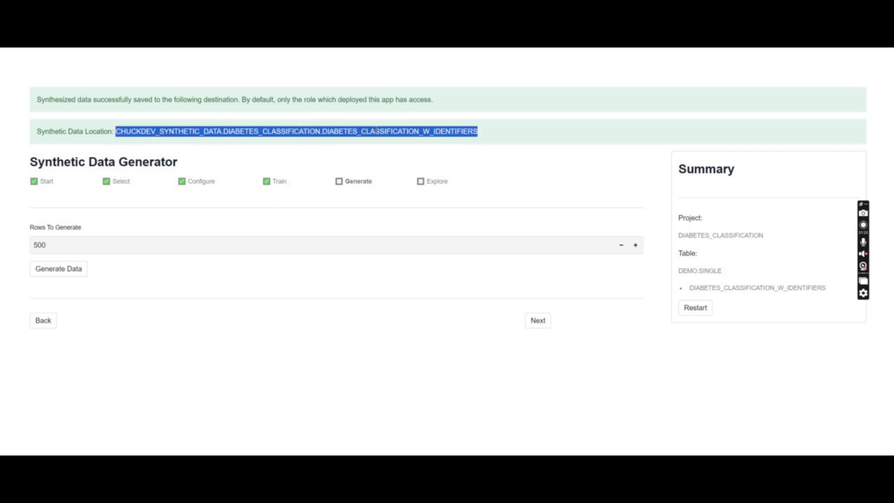
left_click(404, 131)
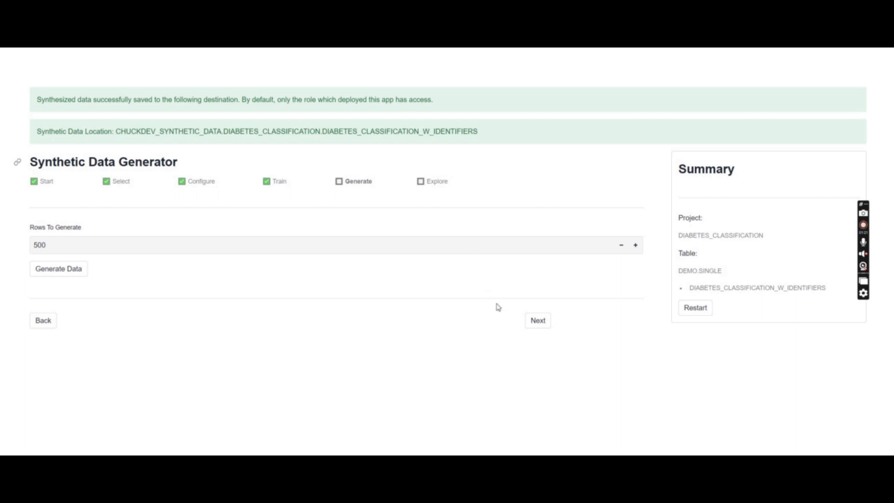
left_click(539, 328)
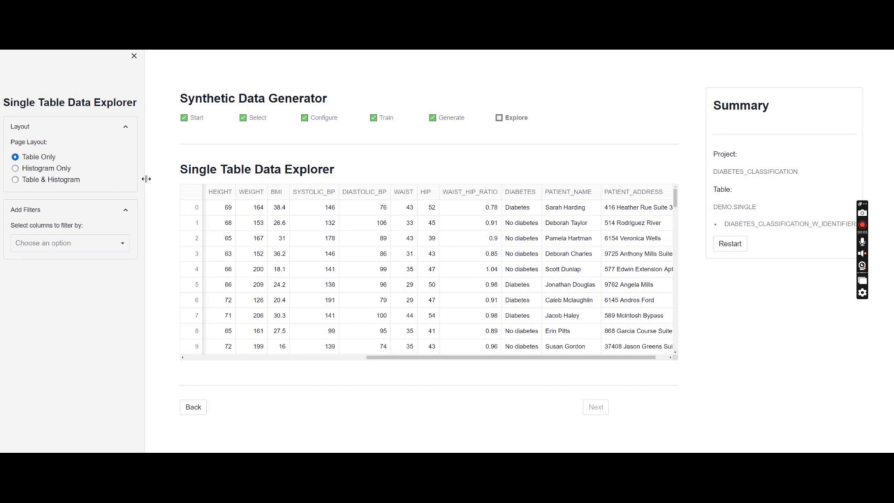
Switch the page layout to Table & Histogram and review the histogram comparisons.
left_click(48, 182)
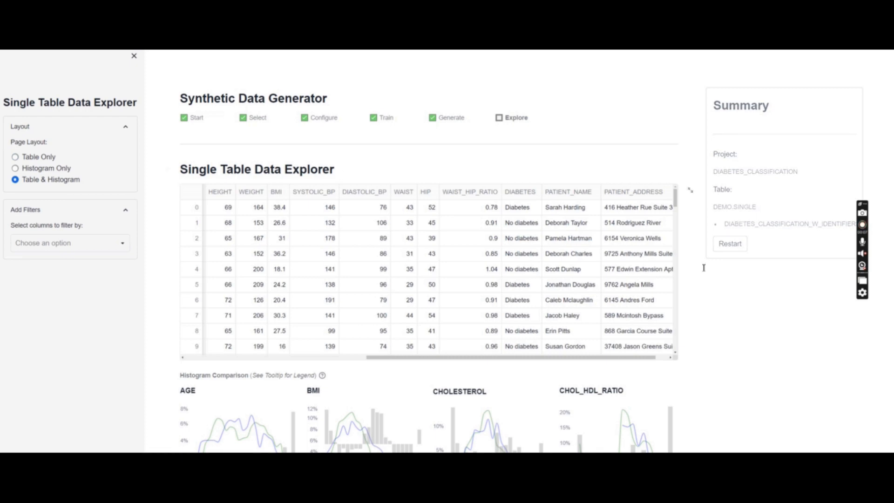
scroll(710, 323, "down", 5)
scroll(725, 311, "down", 2)
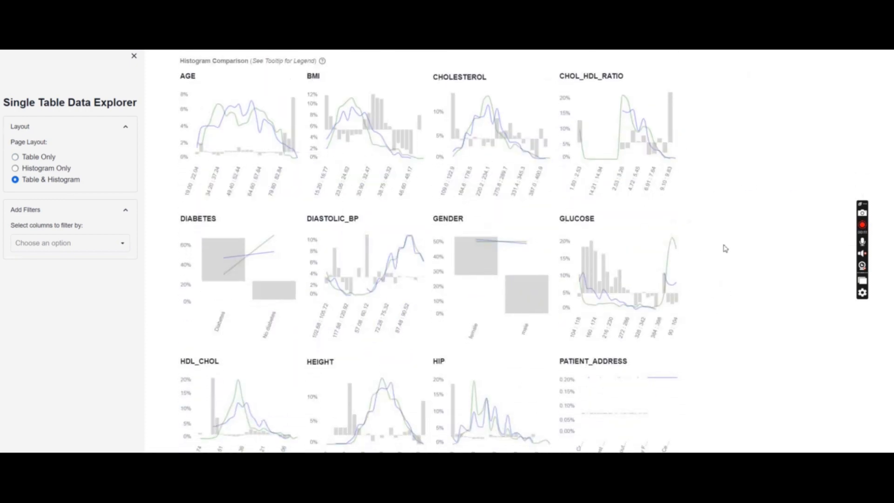
scroll(747, 244, "down", 3)
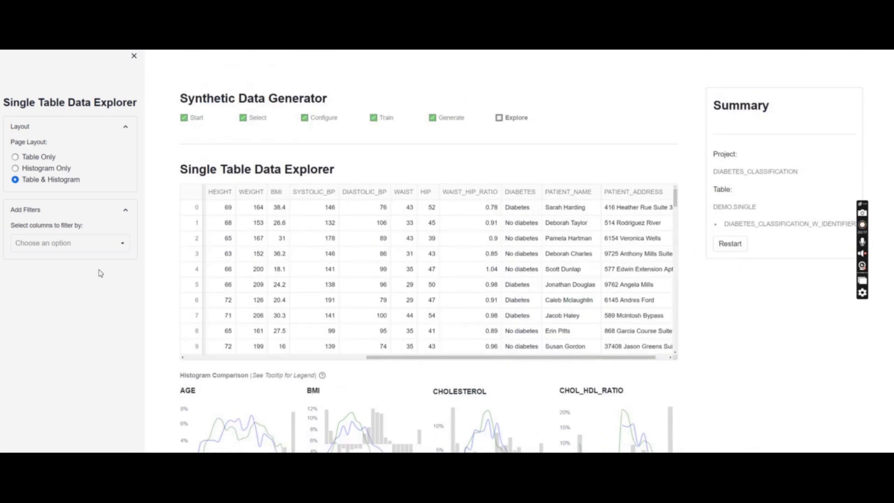
Add BMI and GENDER as filter columns and set the BMI minimum value to 37.
left_click(125, 247)
left_click(43, 279)
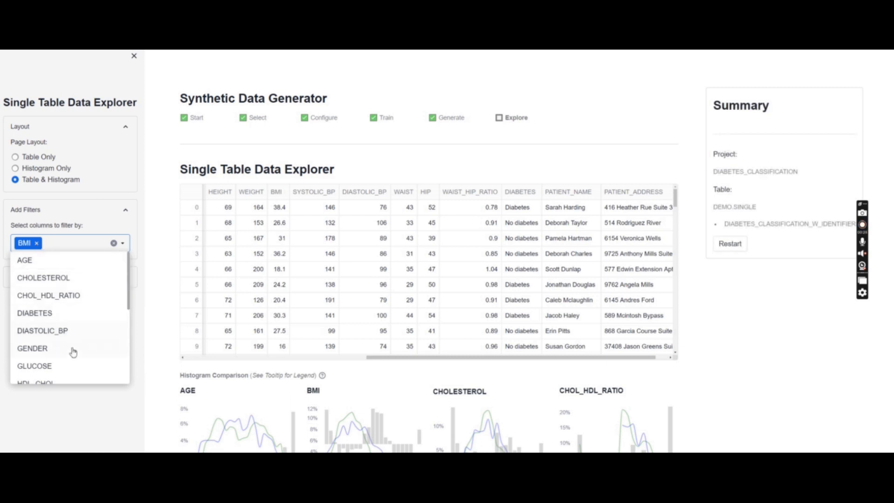
left_click(40, 348)
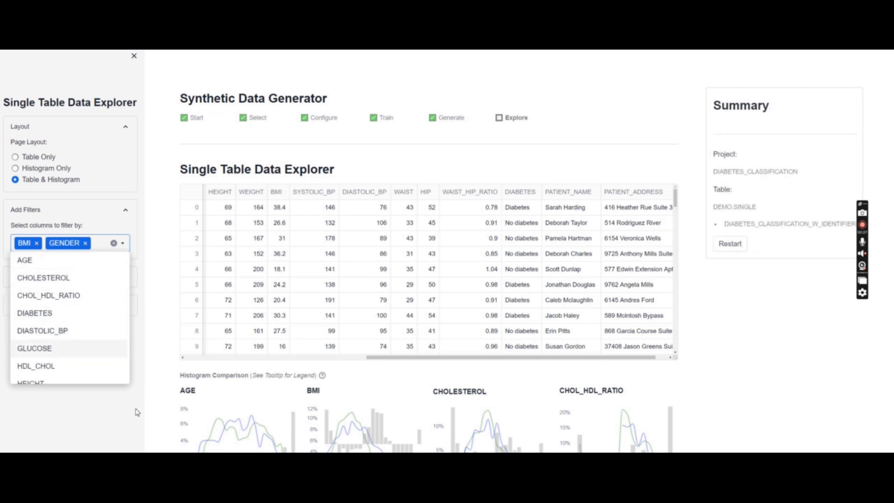
left_click(74, 277)
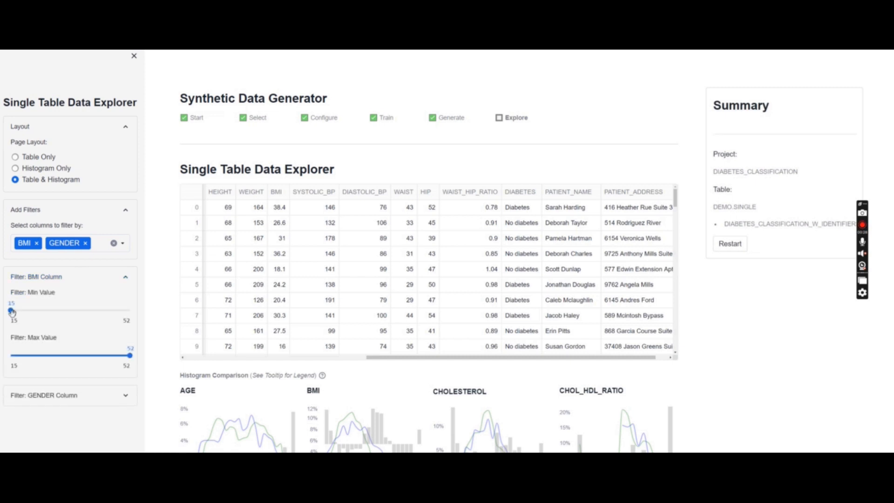
left_click_drag(12, 309, 82, 318)
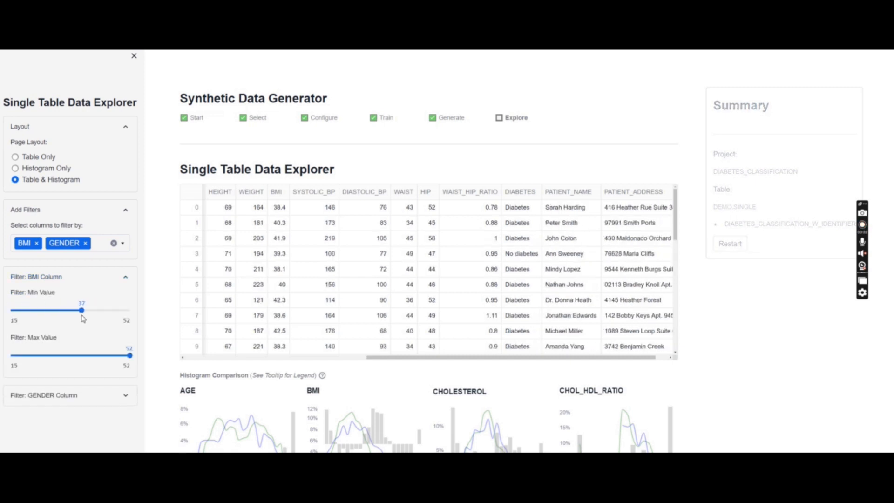
Filter the GENDER column with the search term male and review the filtered table and histograms.
left_click(100, 396)
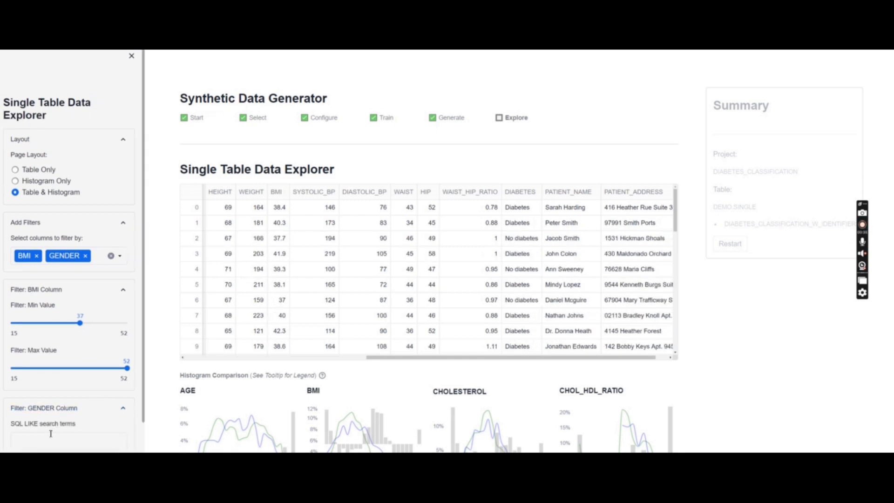
type("male")
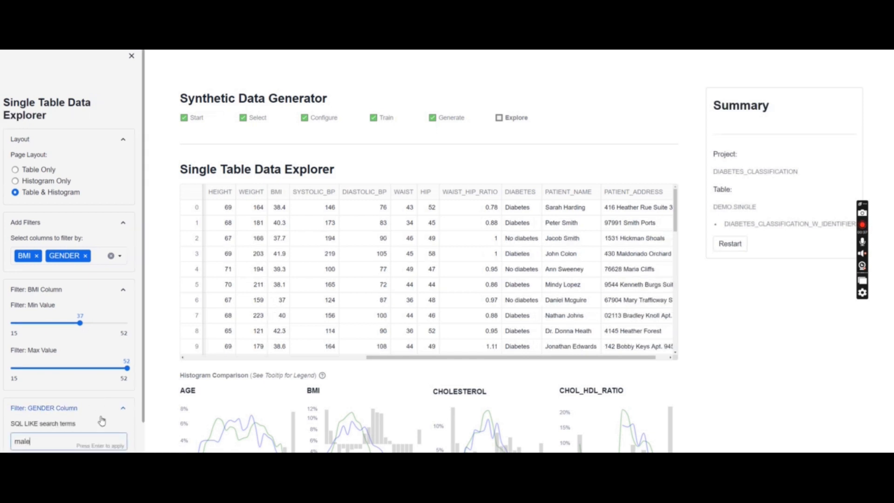
key("Return")
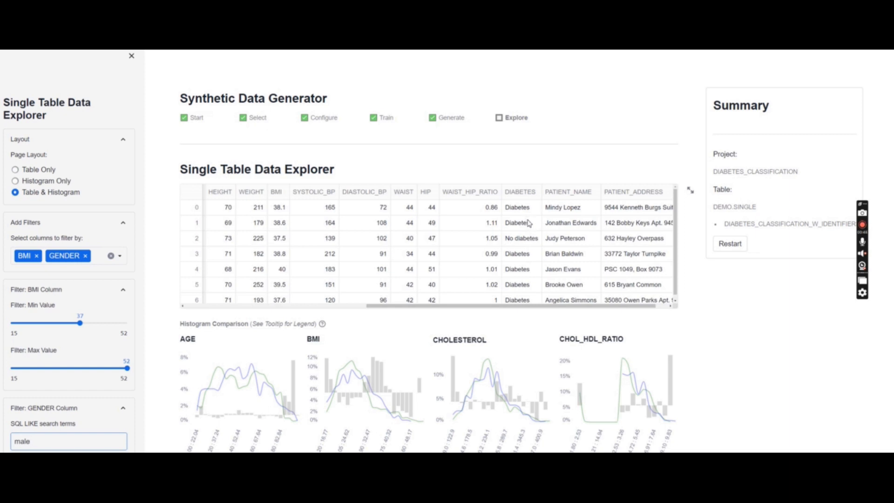
scroll(762, 315, "down", 1)
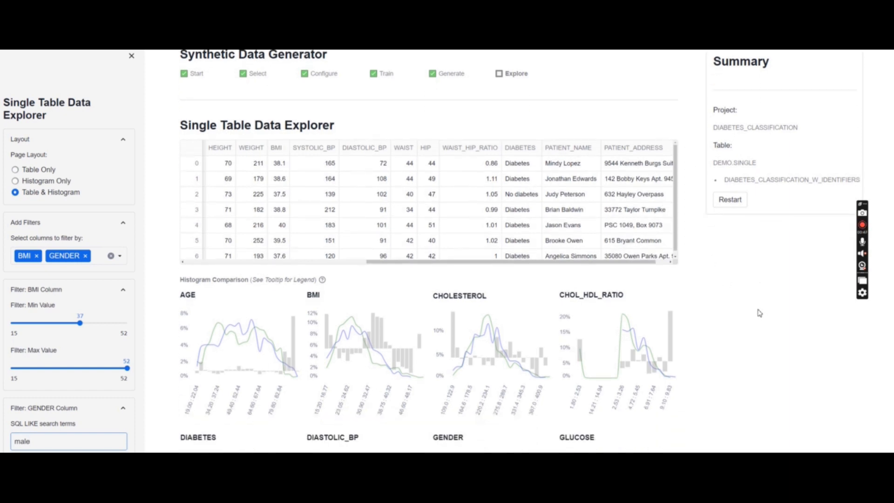